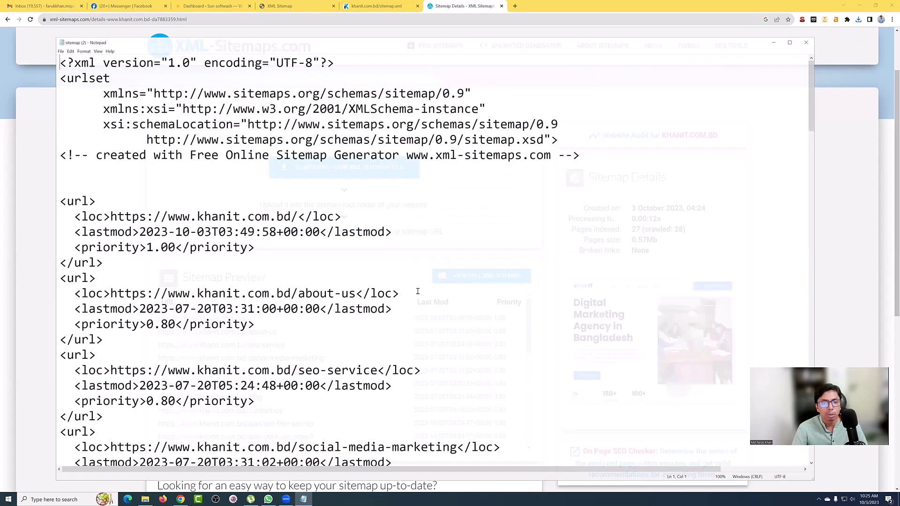
Look through the URL entries in the downloaded sitemap file and close it.
scroll(204, 121, "down", 3)
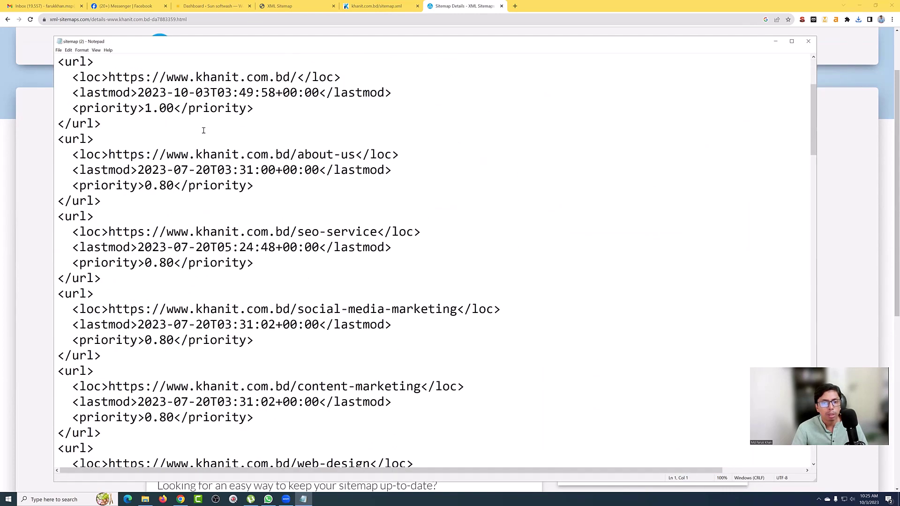
scroll(203, 130, "down", 4)
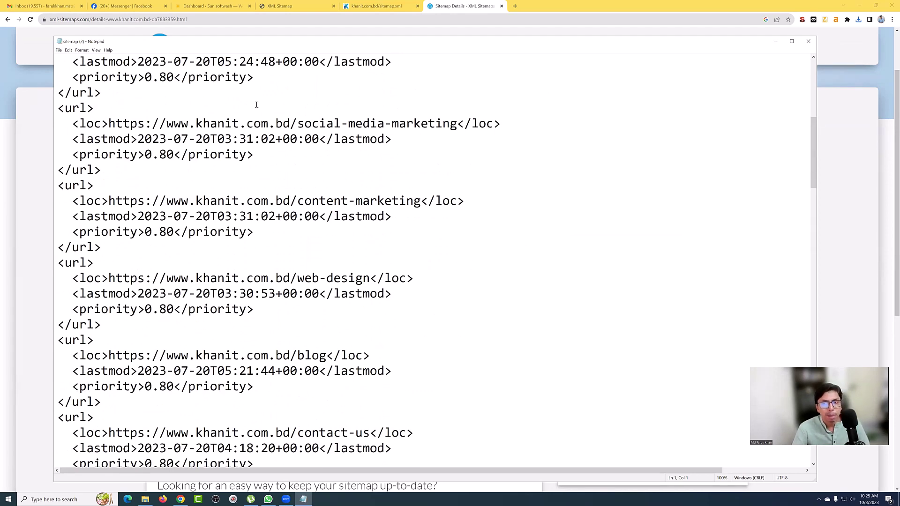
left_click(807, 41)
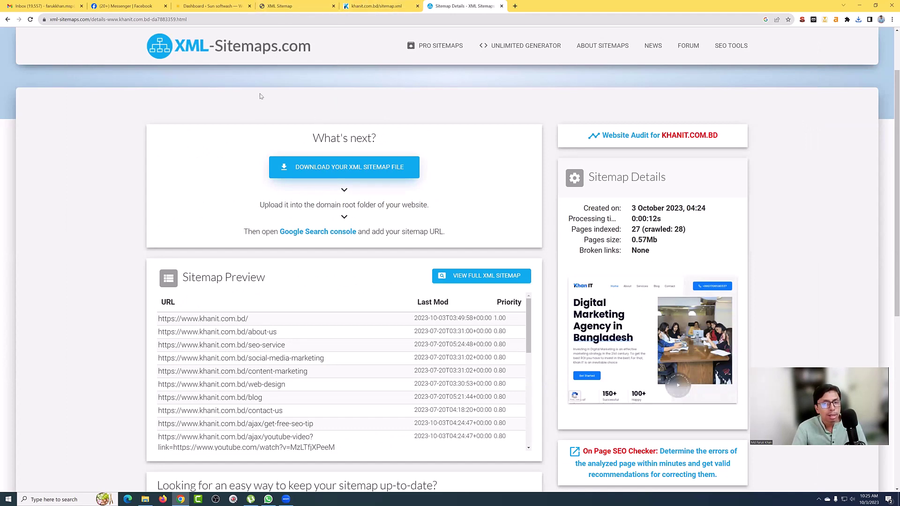
Compare the Yoast sitemap index of sunsoftwash.co.nz with the khanit.com.bd XML sitemap and glance at the WordPress dashboard.
left_click(274, 5)
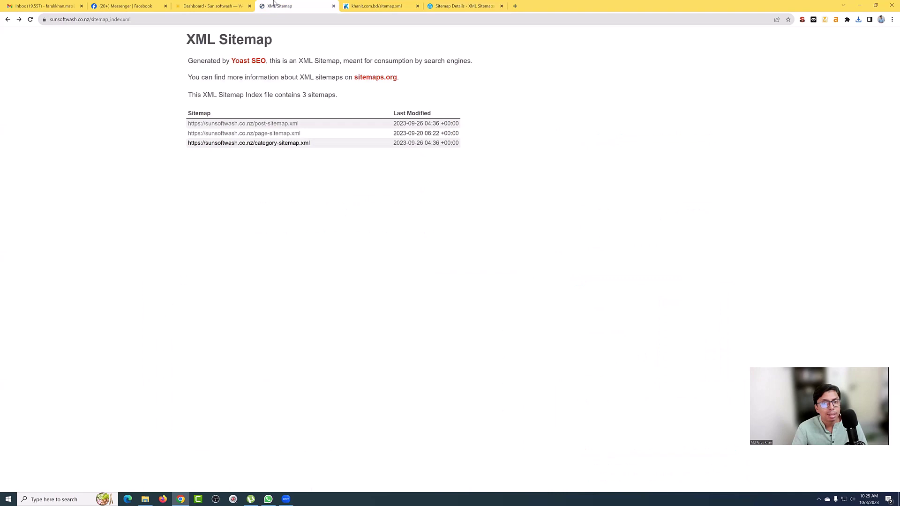
left_click(365, 4)
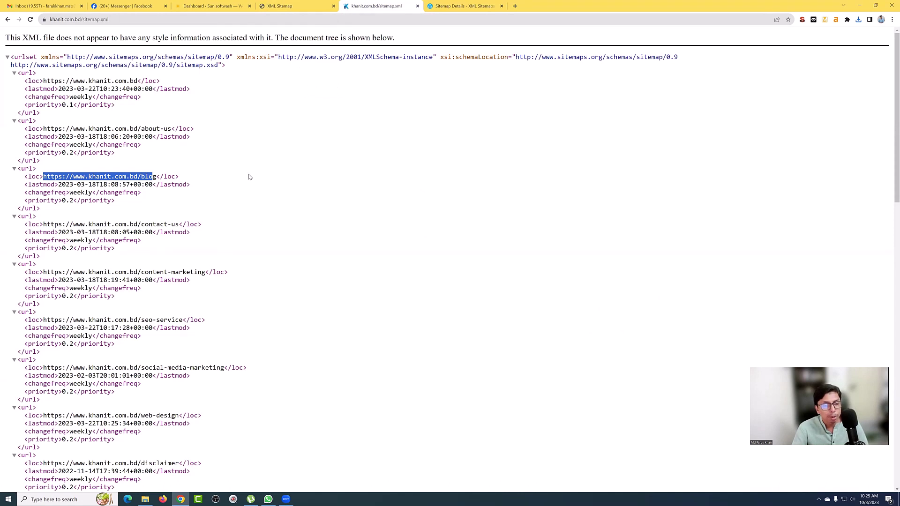
left_click(163, 118)
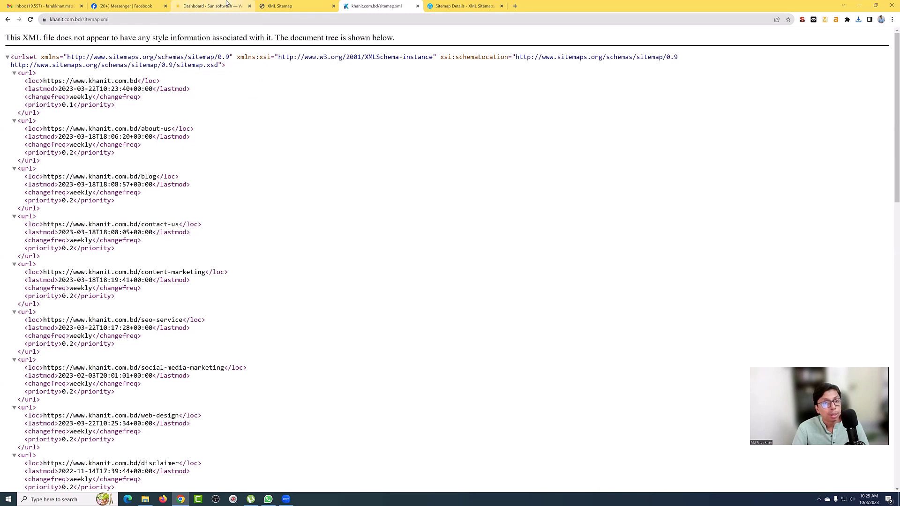
left_click(227, 4)
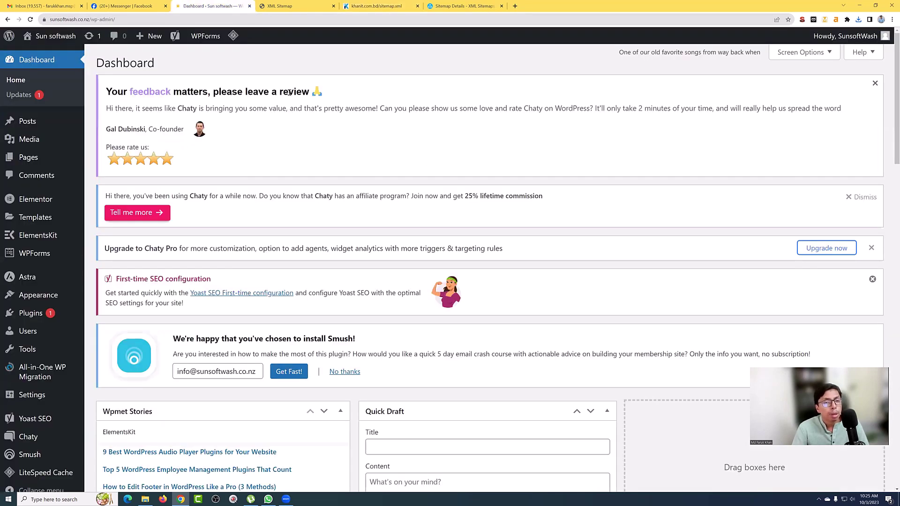
left_click(300, 6)
left_click(404, 4)
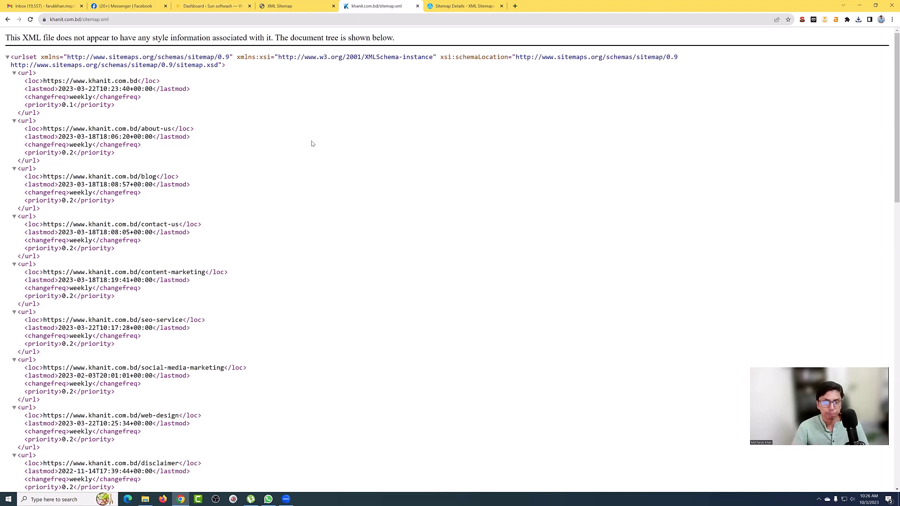
left_click(203, 6)
left_click(295, 5)
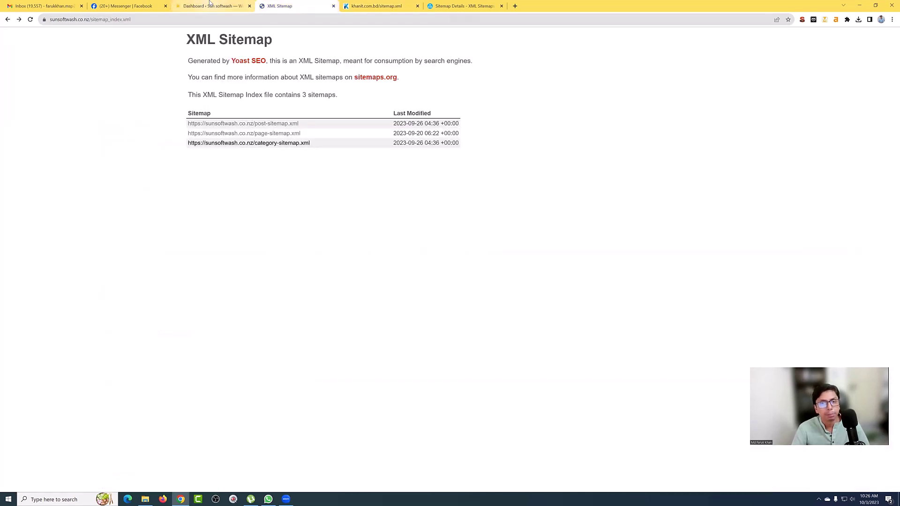
Search for "html sitemap" among the plugins that can be added to the Sun softwash WordPress site.
left_click(209, 3)
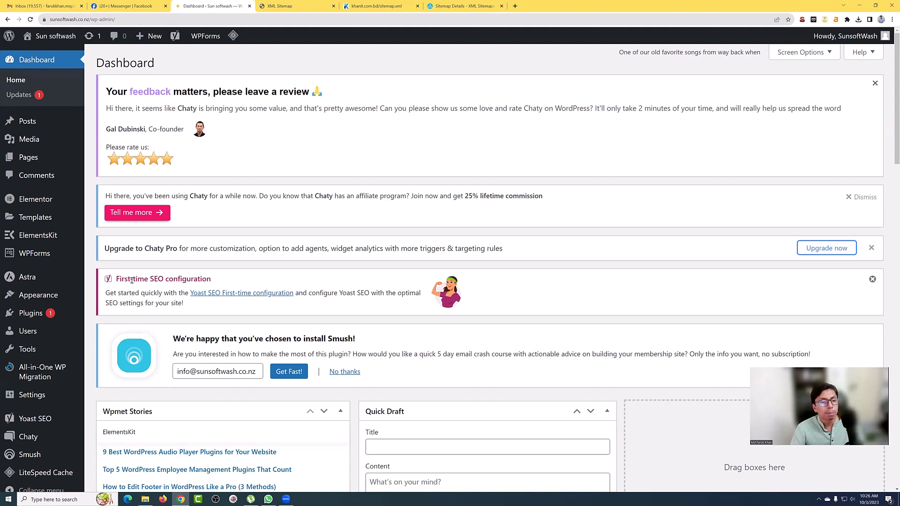
mouse_move(66, 189)
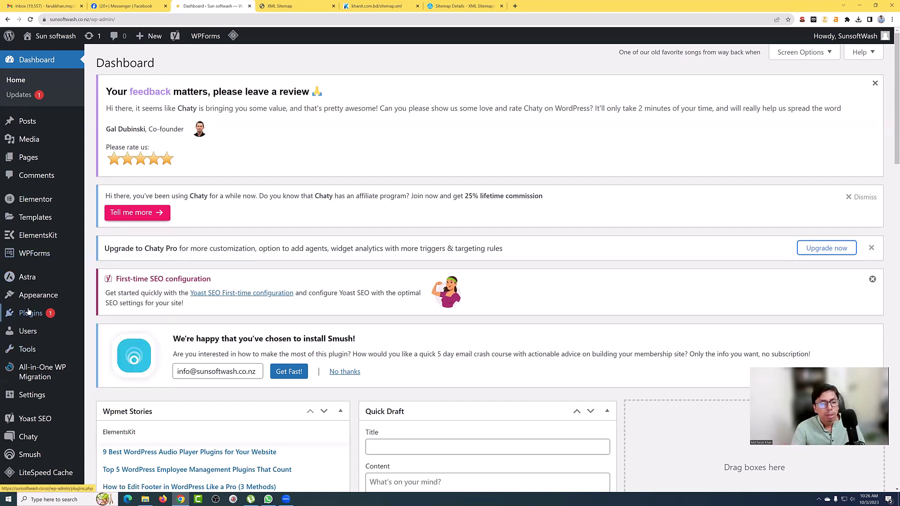
mouse_move(28, 312)
left_click(108, 330)
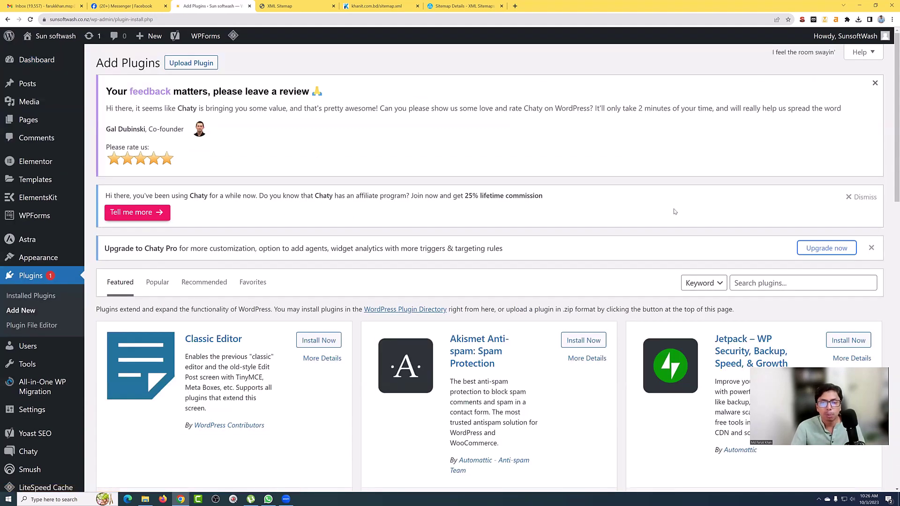
scroll(670, 211, "down", 2)
left_click(797, 214)
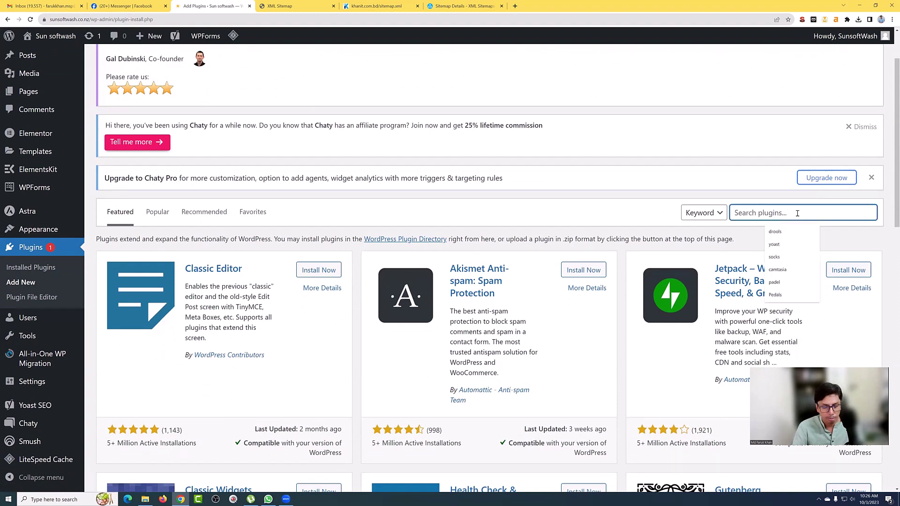
type("htm")
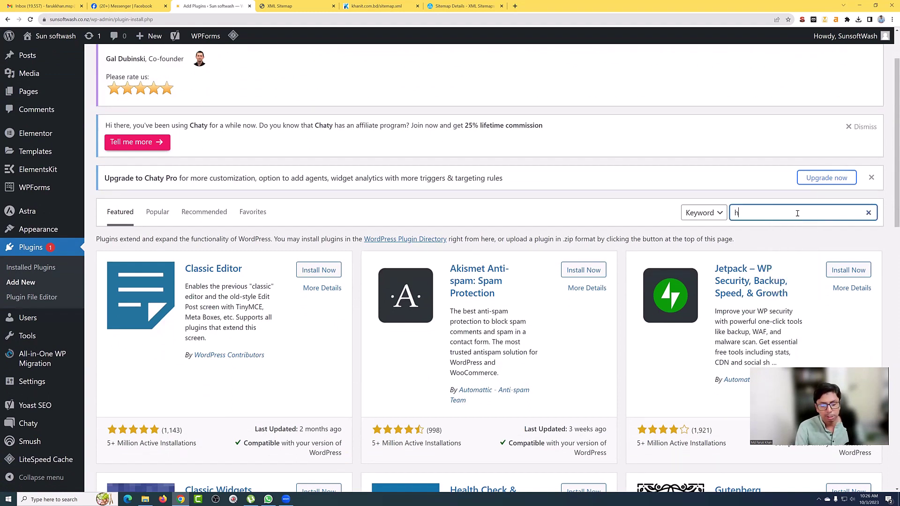
type("l sitemap")
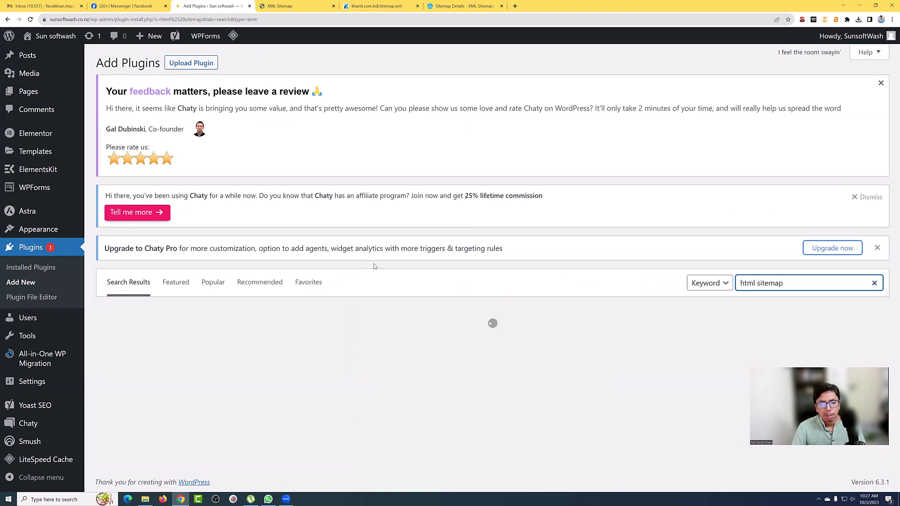
Install and activate the plugin "Simple Sitemap – Create a Responsive HTML Sitemap", skipping its notification opt-in.
scroll(318, 244, "down", 5)
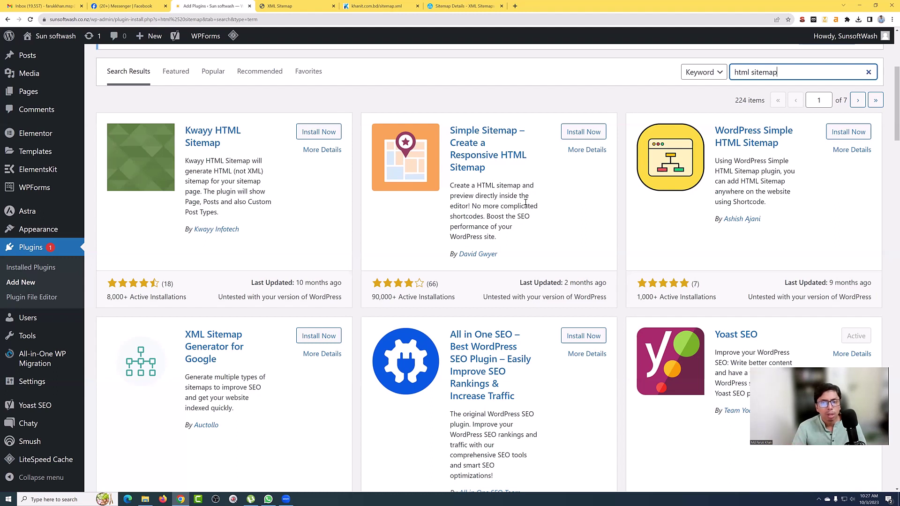
left_click(574, 133)
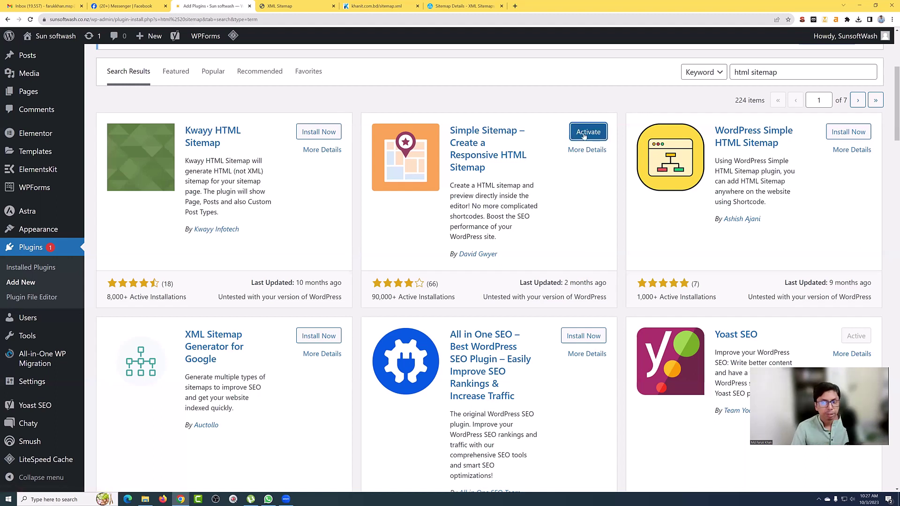
left_click(585, 133)
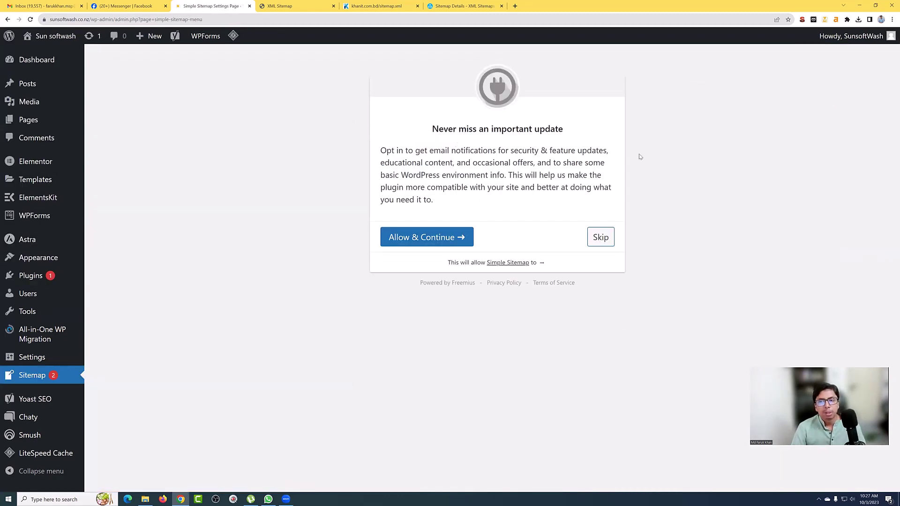
left_click(597, 237)
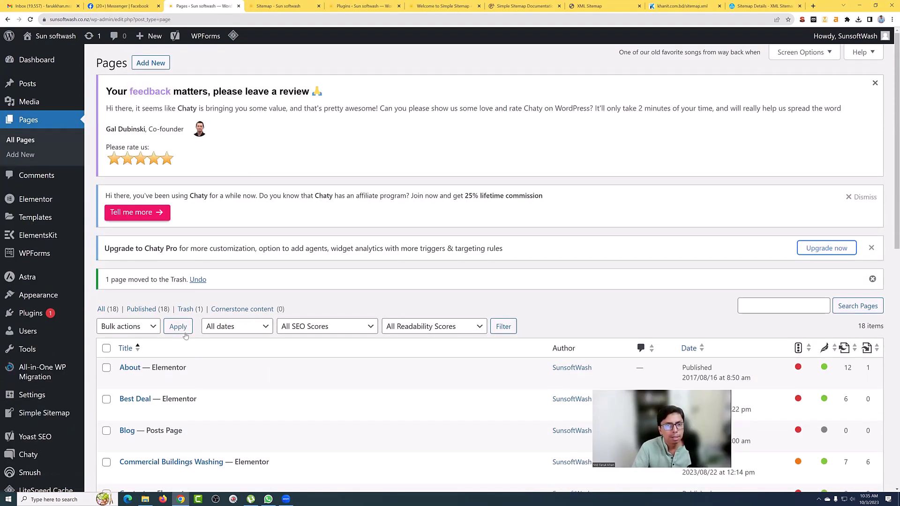
Open the Simple Sitemap settings and review the blocks, shortcodes and plugin options sections.
scroll(73, 246, "down", 3)
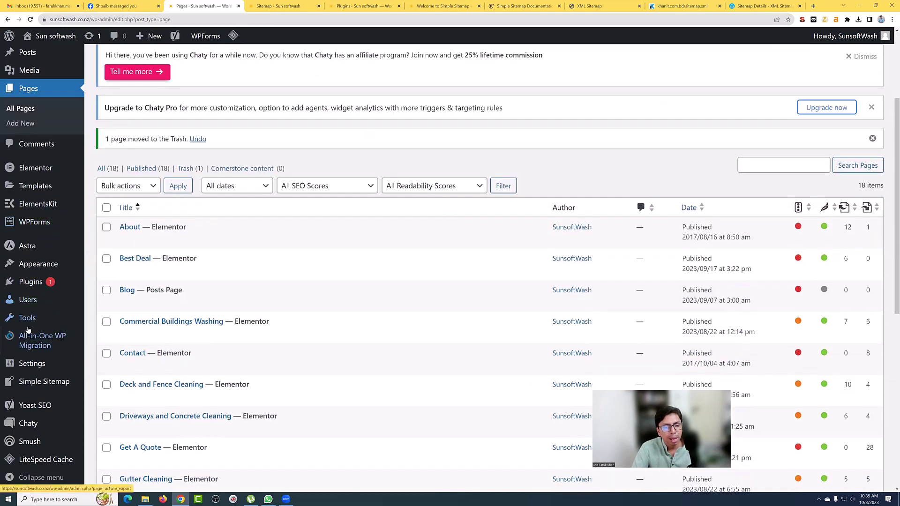
mouse_move(47, 389)
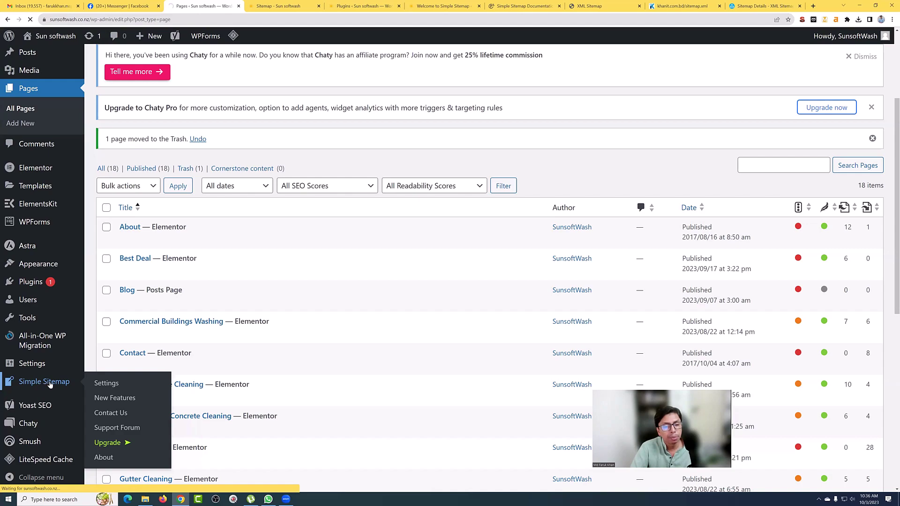
left_click(48, 384)
scroll(240, 294, "down", 6)
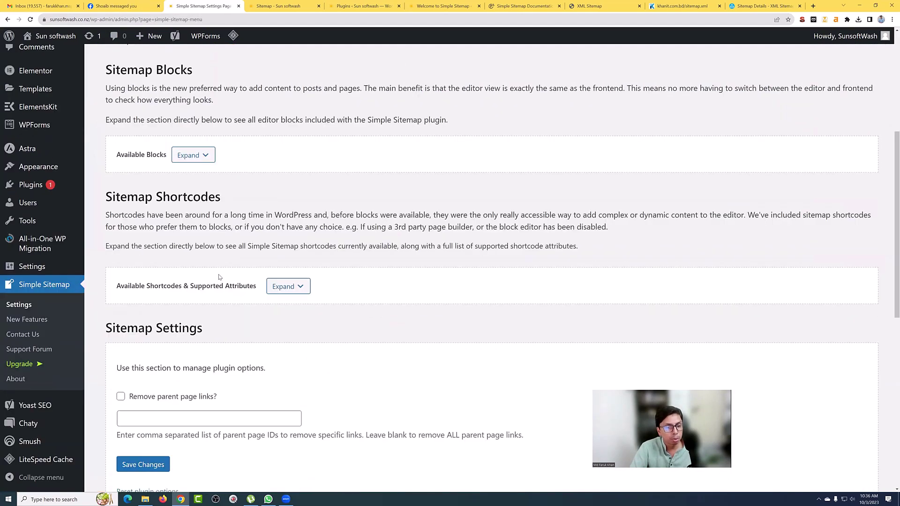
scroll(219, 277, "down", 9)
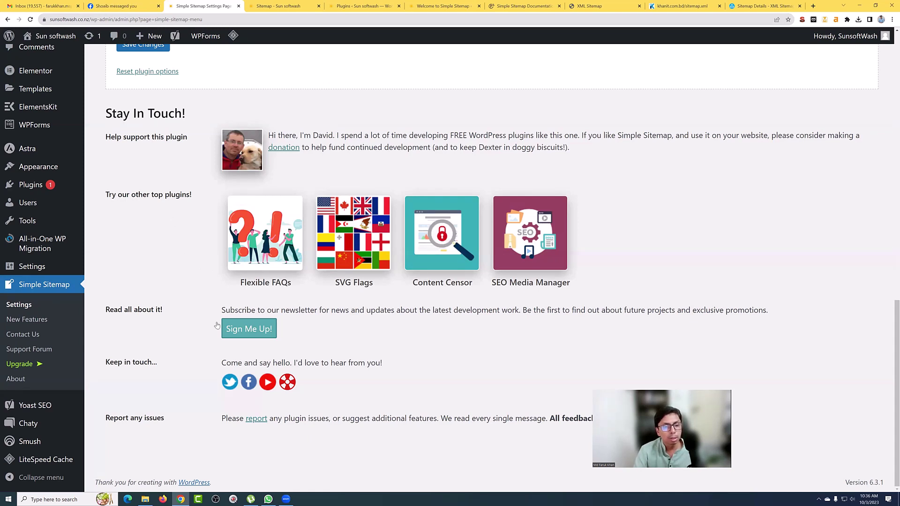
Open Simple Sitemap's About page and follow its link to the documentation listing the available sitemap shortcodes.
left_click(23, 382)
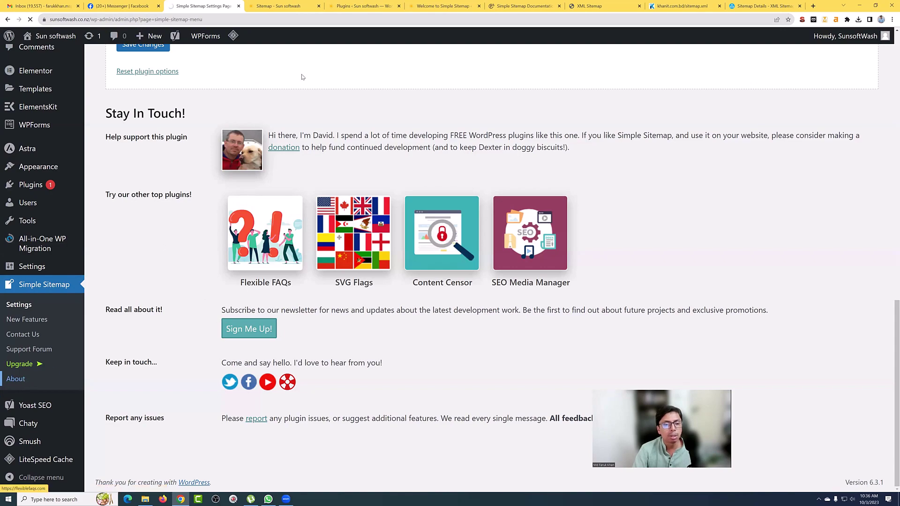
scroll(254, 212, "down", 10)
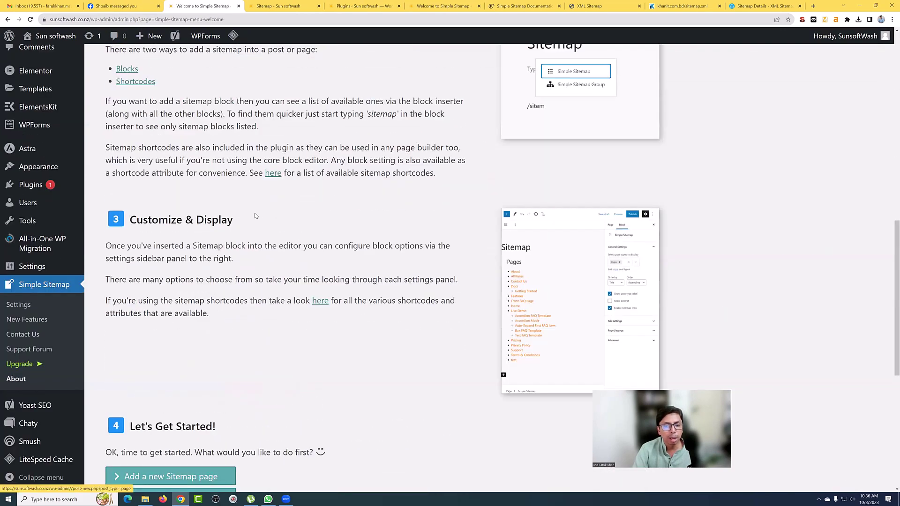
scroll(154, 211, "up", 2)
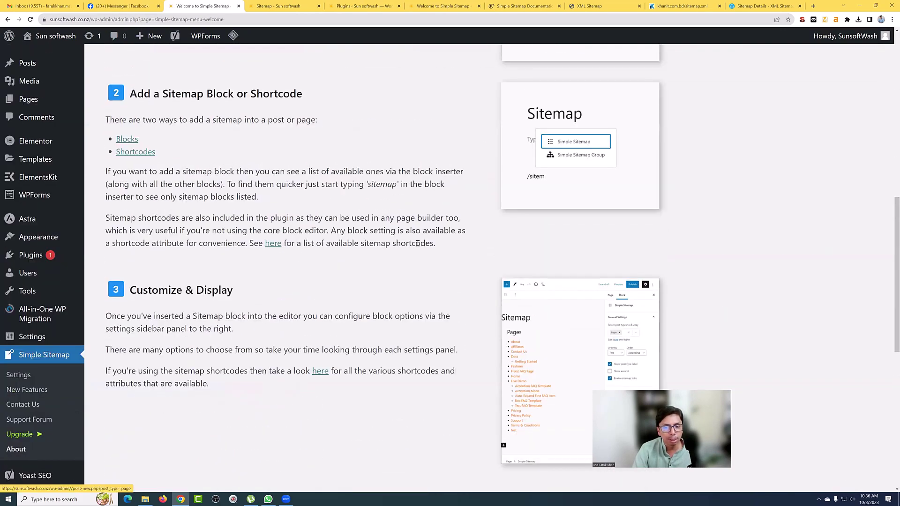
mouse_move(418, 244)
left_mouse_down()
mouse_move(236, 243)
mouse_move(416, 243)
left_mouse_up()
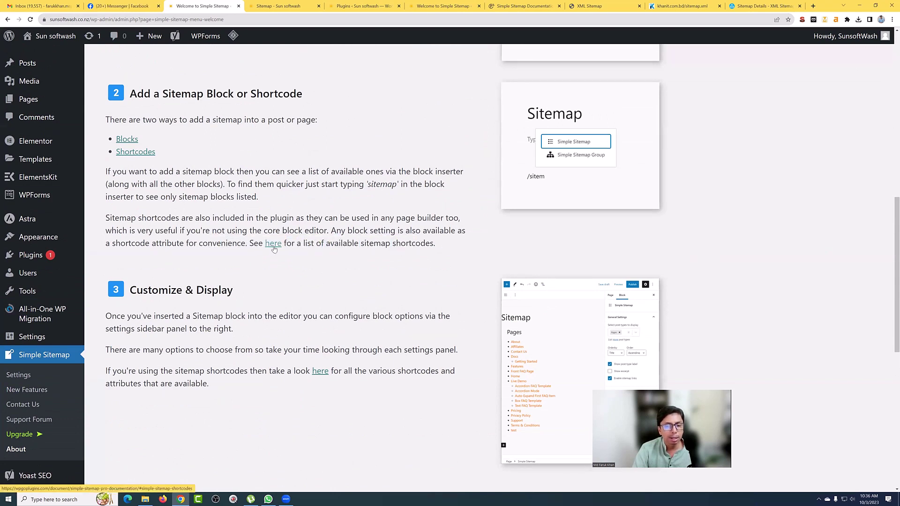
left_click_drag(301, 243, 391, 243)
left_click(436, 245)
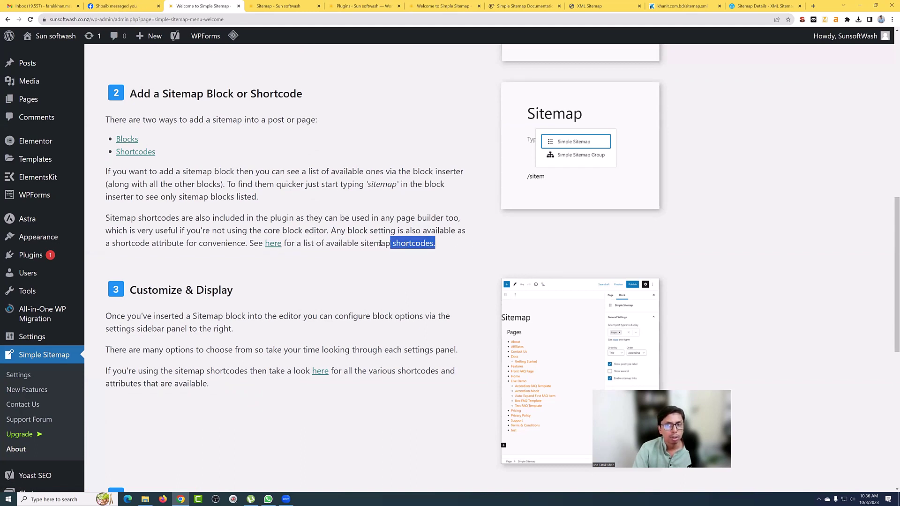
left_click(274, 243)
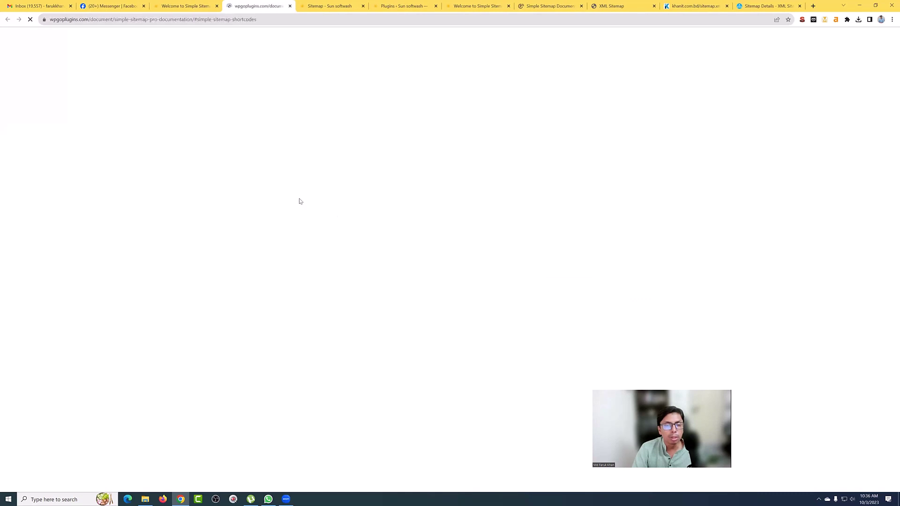
Copy the shortcode [simple-sitemap types='post, page'] from the documentation and return to the plugin's welcome page in WordPress.
scroll(180, 234, "down", 2)
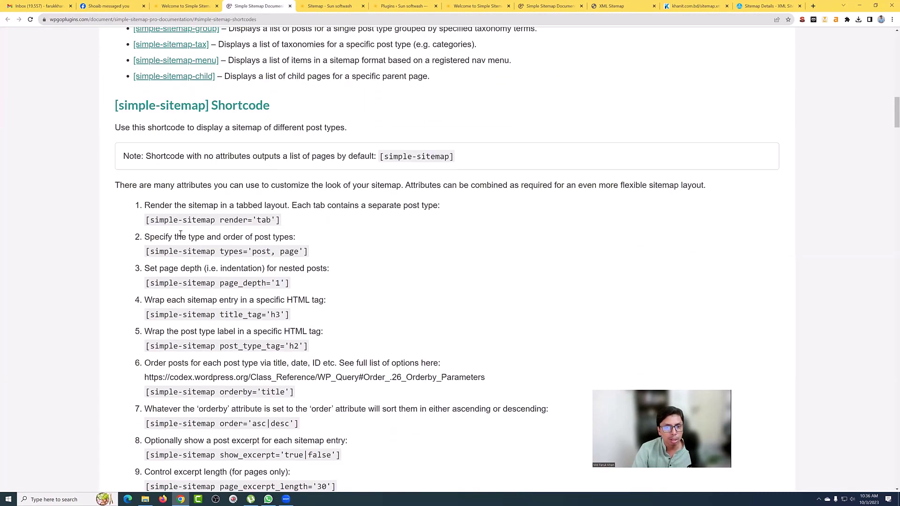
left_click_drag(141, 199, 313, 229)
left_click(314, 229)
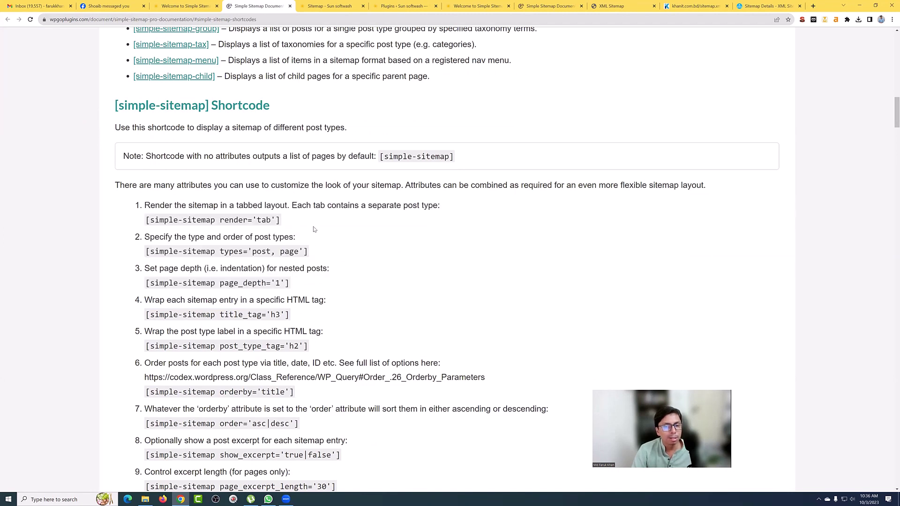
left_click_drag(145, 253, 304, 251)
left_click(254, 251)
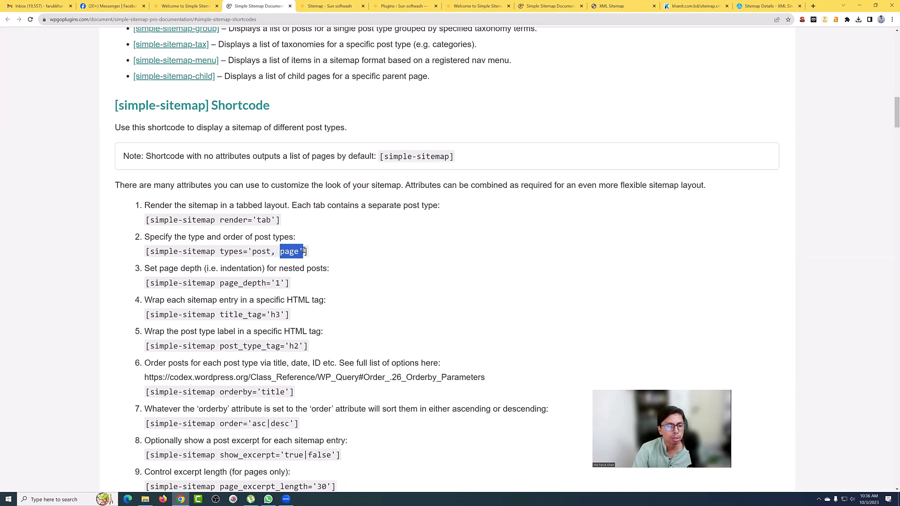
left_click(238, 268)
left_click_drag(147, 252, 307, 252)
right_click(298, 253)
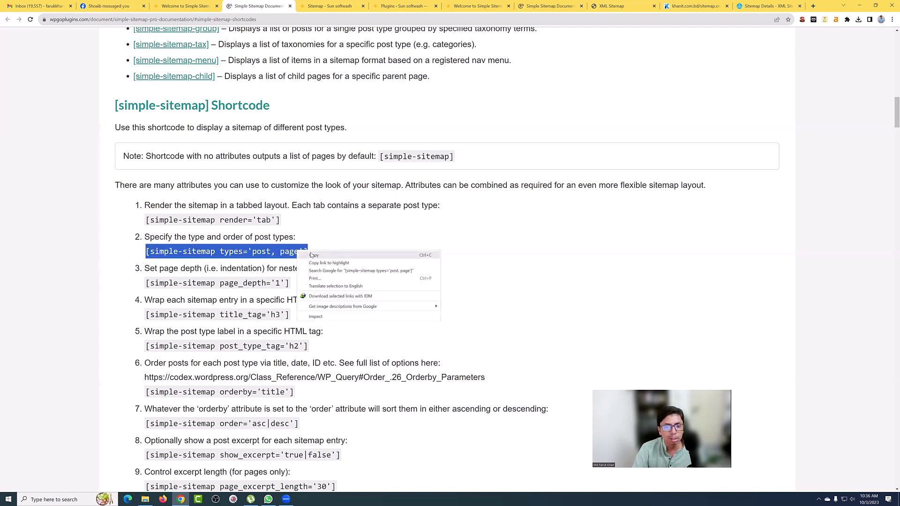
left_click(313, 255)
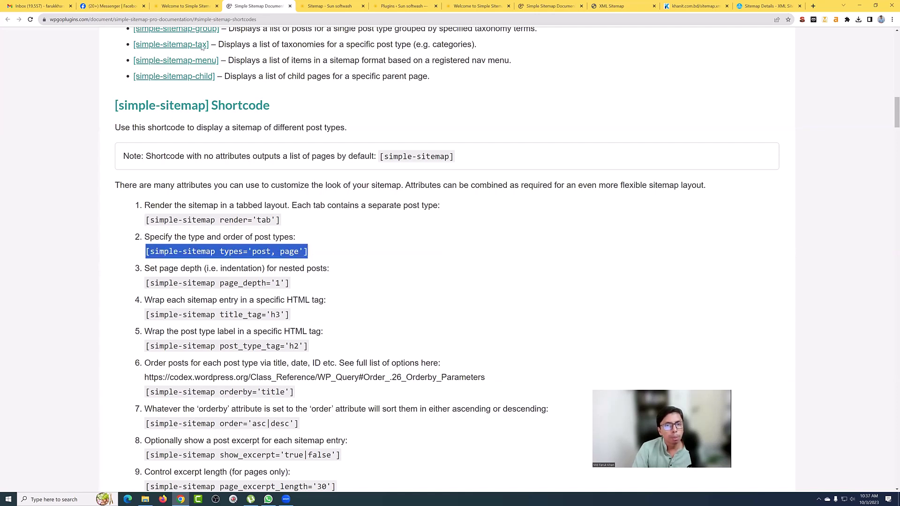
left_click(185, 5)
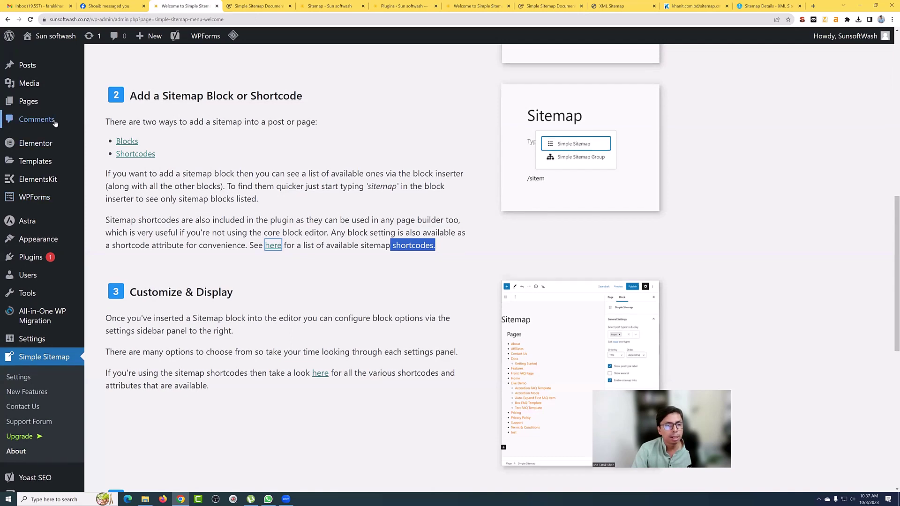
Add a new WordPress page and title it "Sitemap".
scroll(55, 123, "up", 1)
mouse_move(27, 121)
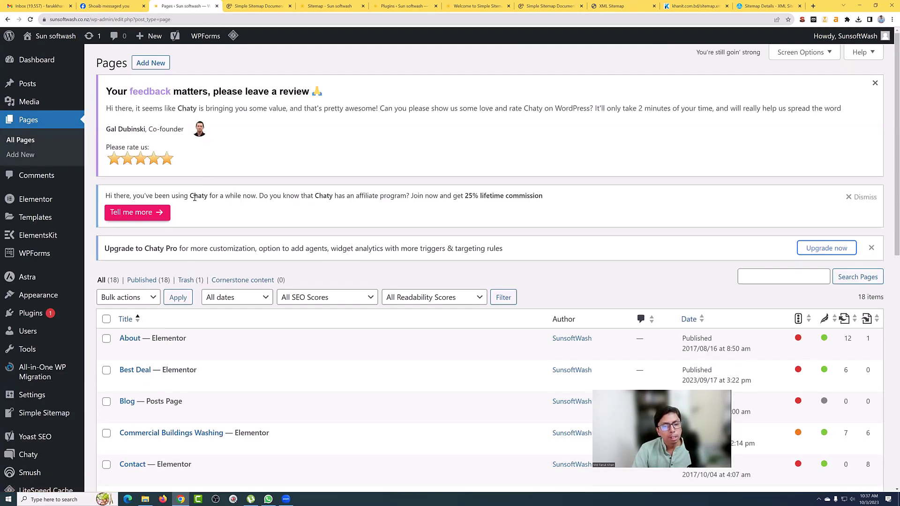
left_click(150, 62)
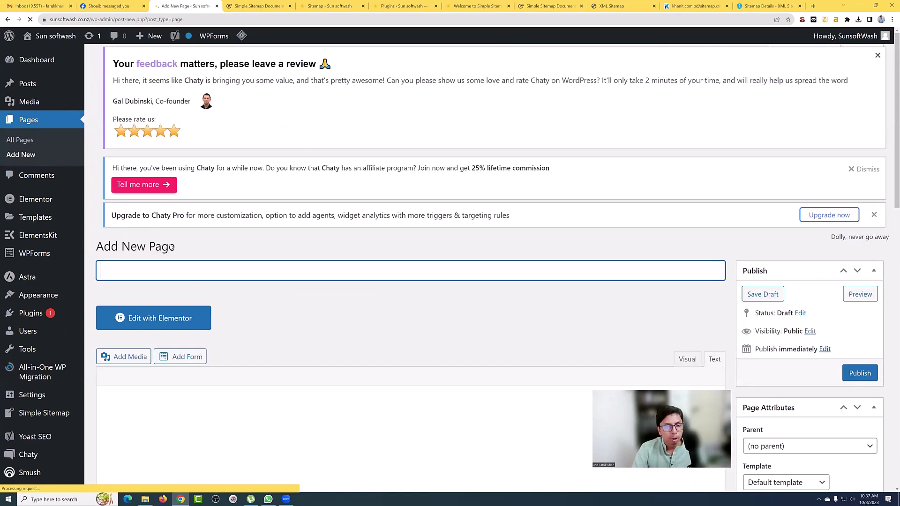
type("Si")
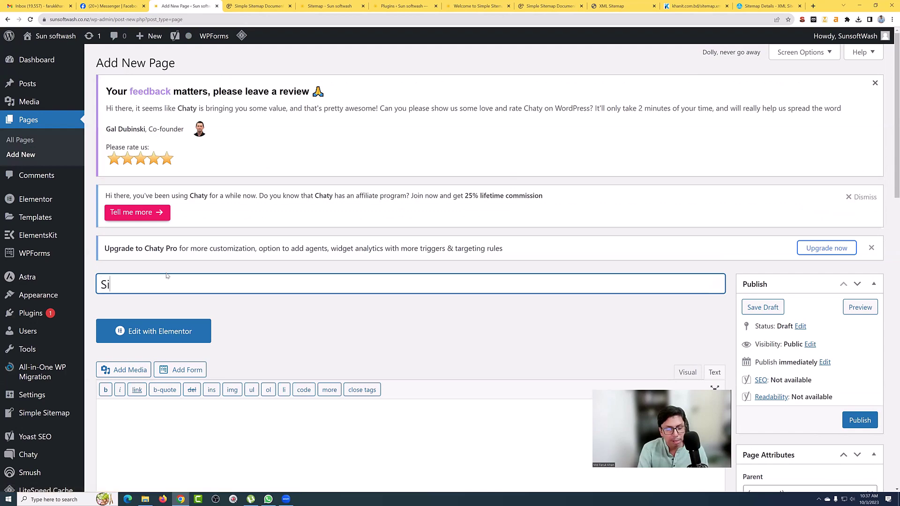
type("temap")
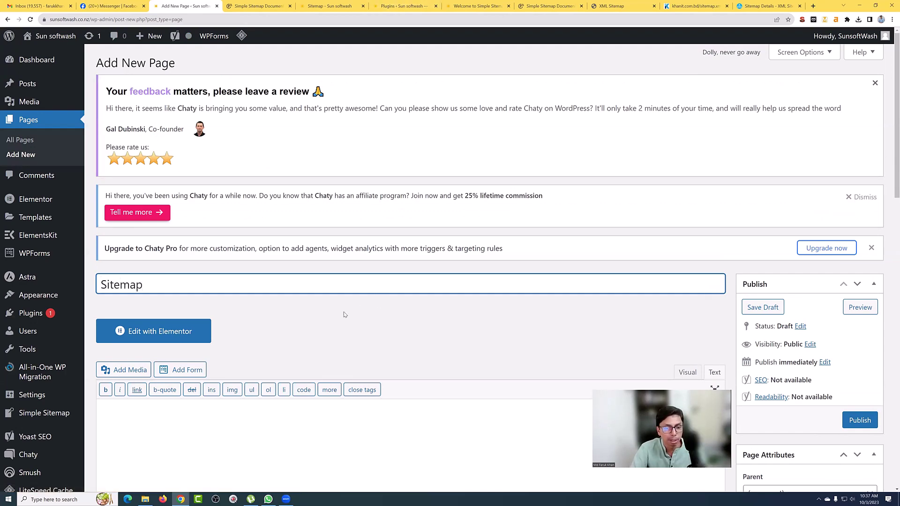
key("Tab")
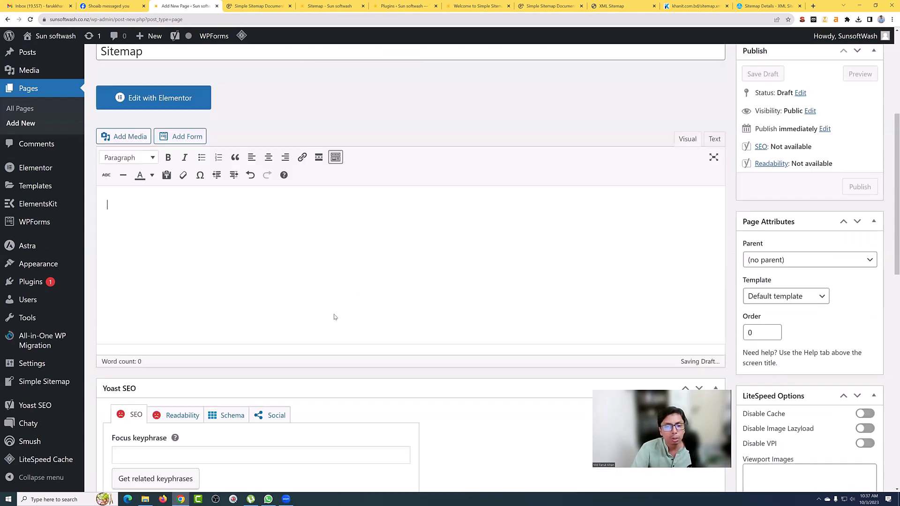
Switch the page content editor to text mode and paste the shortcode [simple-sitemap types='post, page'] into the body.
scroll(334, 258, "down", 2)
scroll(338, 201, "up", 3)
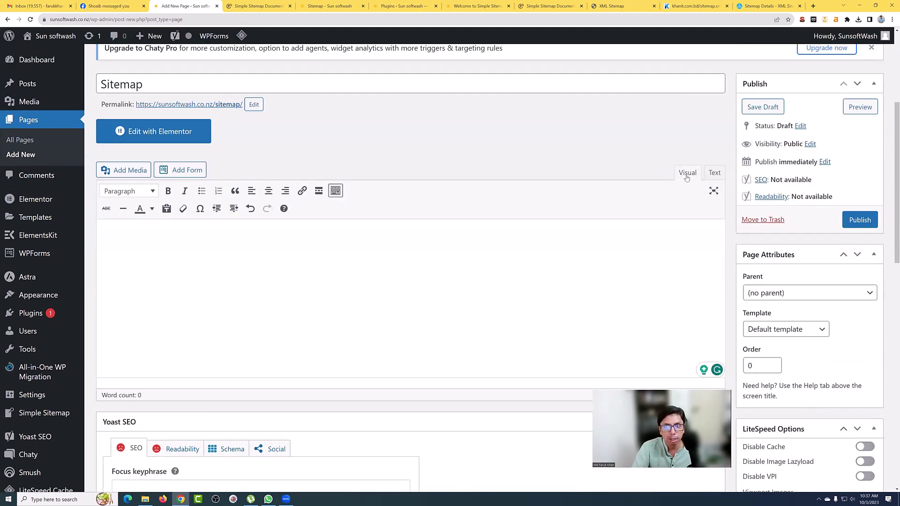
left_click(714, 173)
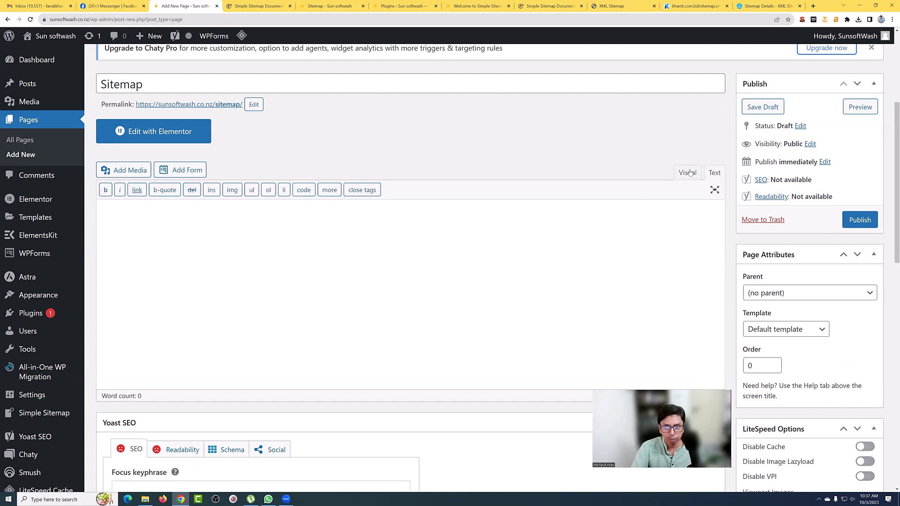
left_click(688, 173)
left_click(715, 176)
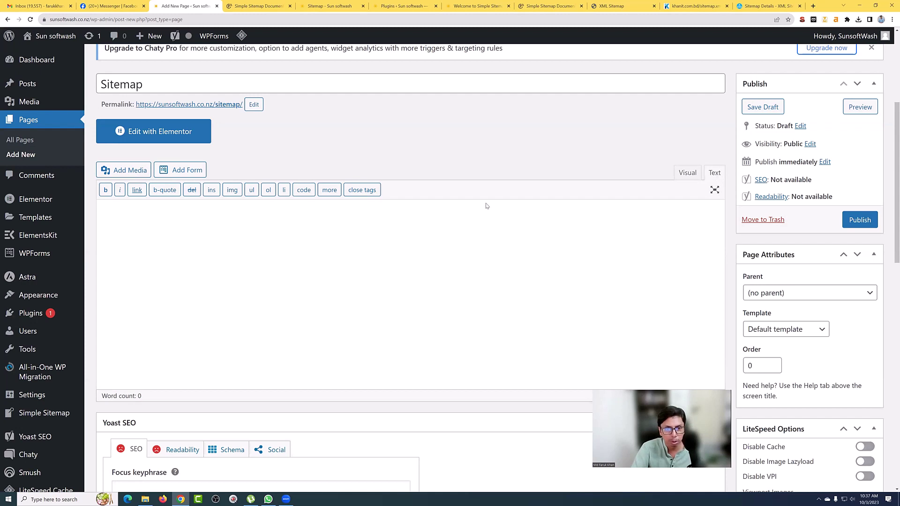
right_click(158, 206)
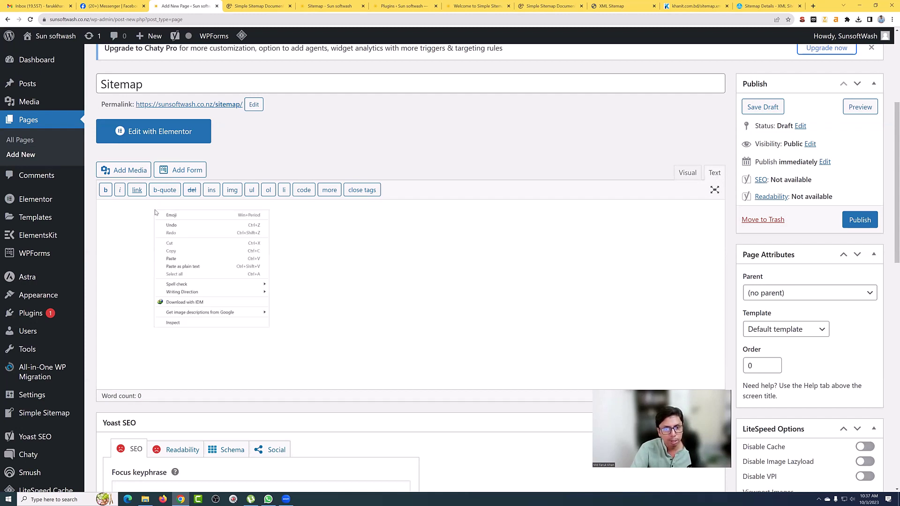
left_click(171, 258)
left_click_drag(238, 211, 93, 215)
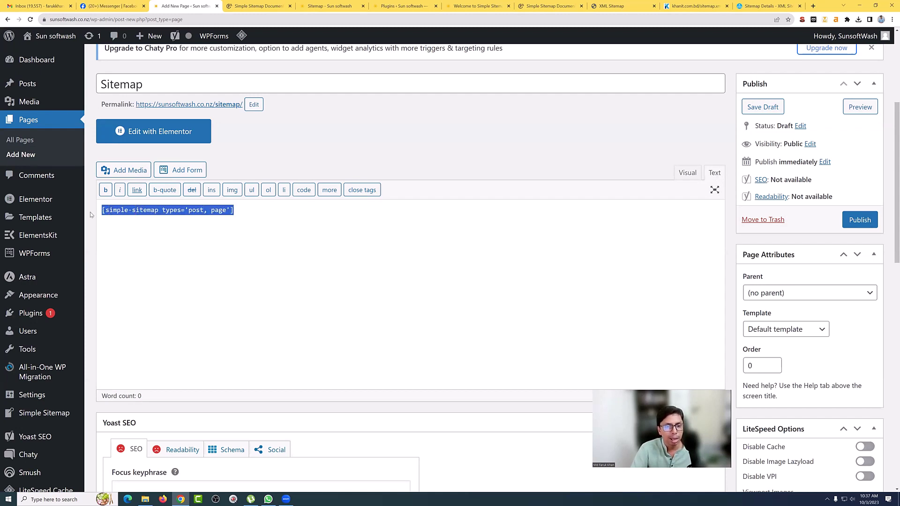
left_click(283, 212)
triple_click(282, 212)
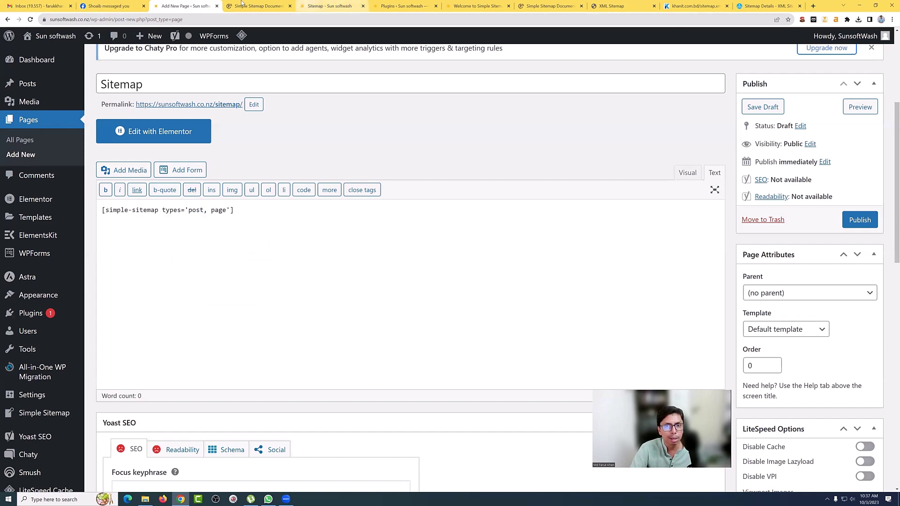
Check the post and page types shortcode in the Simple Sitemap documentation and return to the page editor.
left_click(249, 6)
triple_click(249, 253)
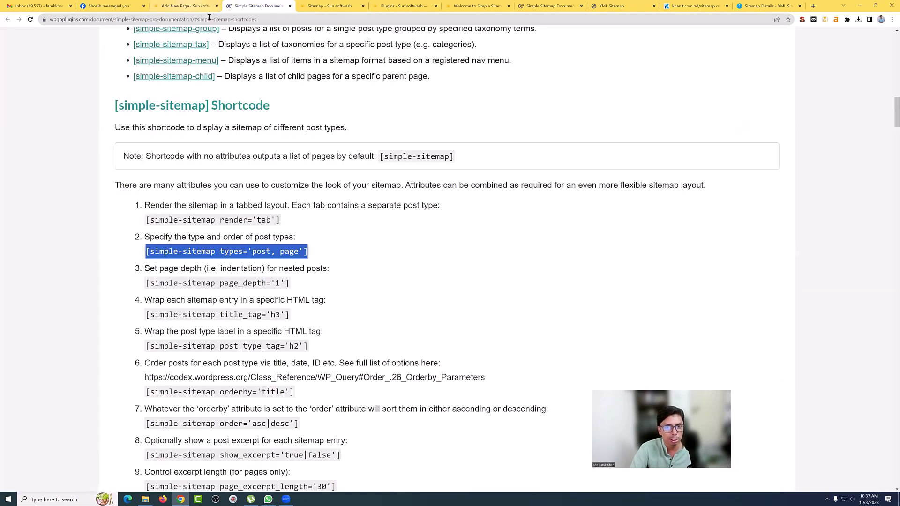
left_click(185, 5)
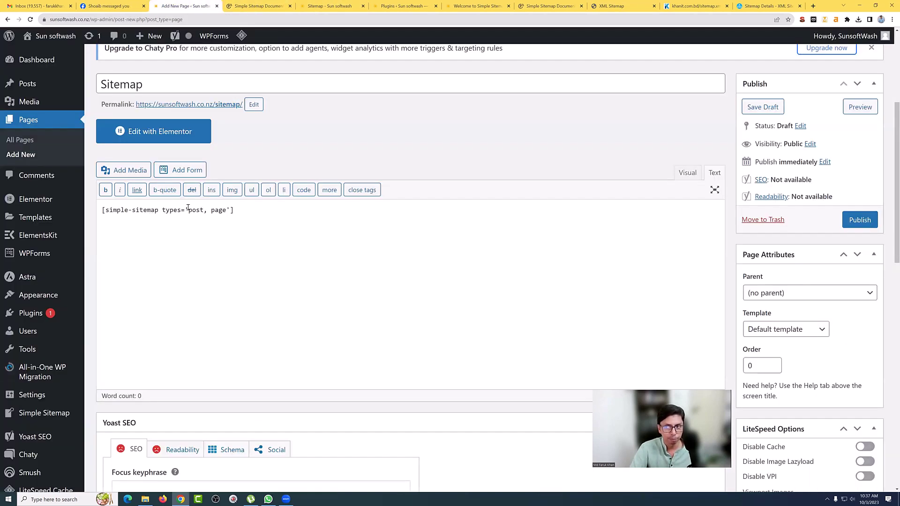
Save the Sitemap page as a draft and open its preview.
scroll(631, 227, "up", 2)
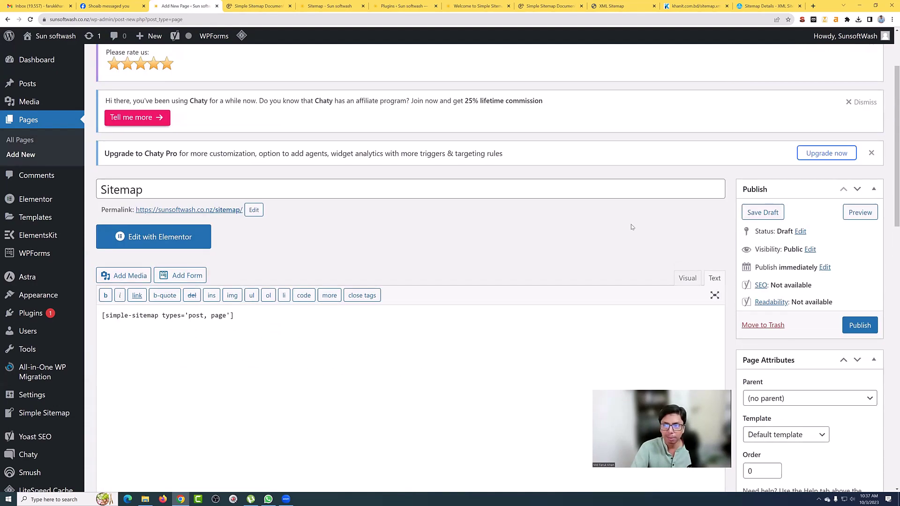
left_click(860, 326)
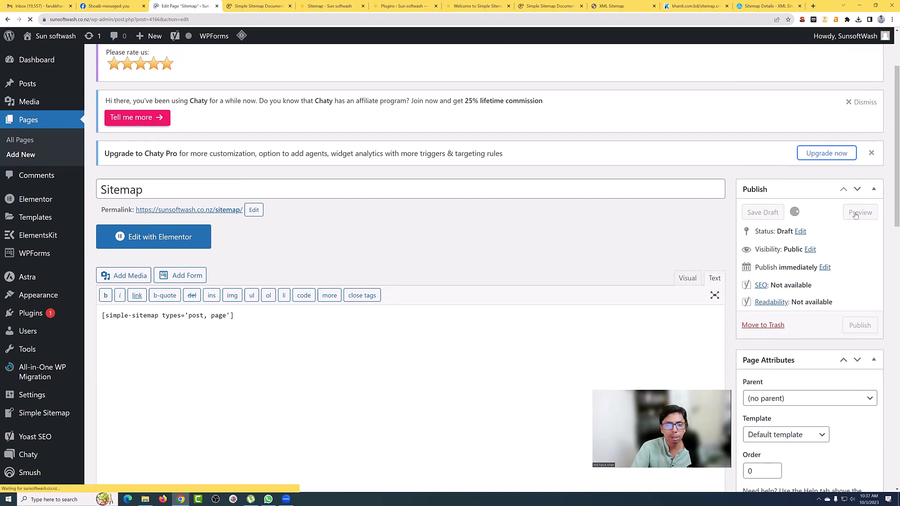
scroll(843, 281, "down", 2)
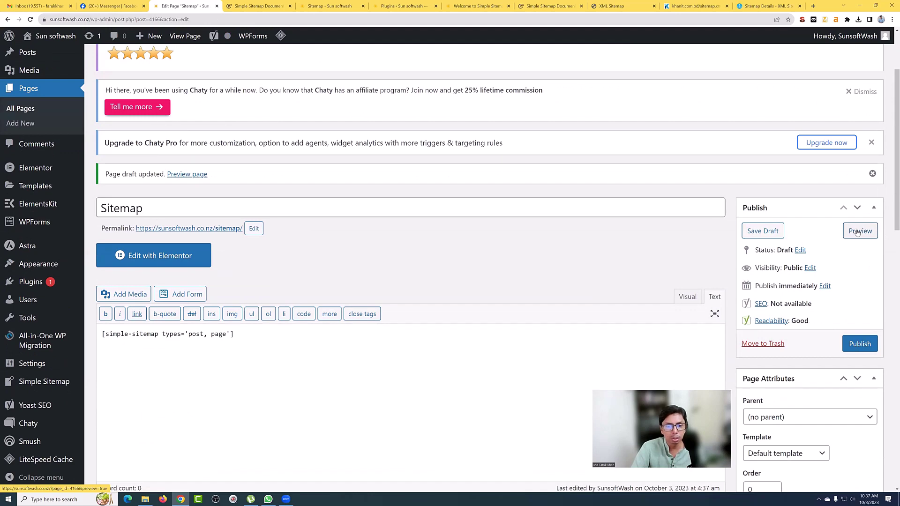
left_click(859, 231)
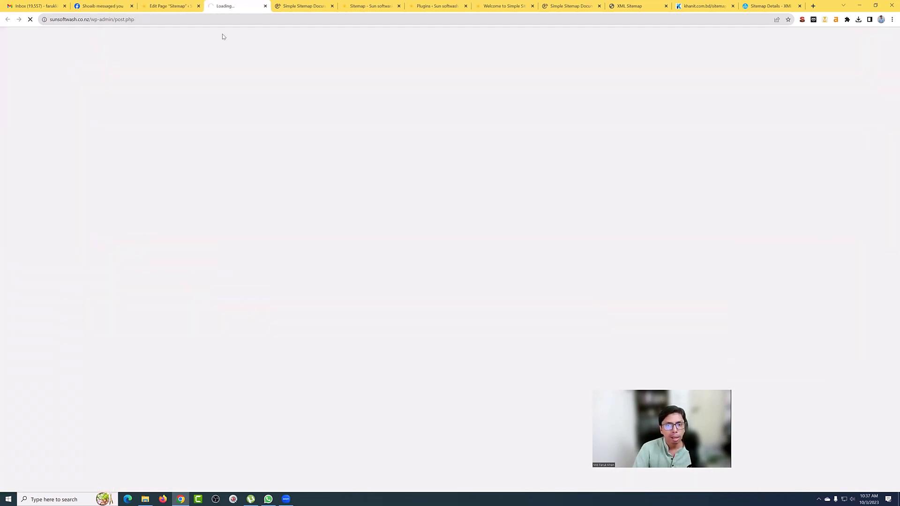
Review the Posts and Pages lists in the sitemap preview and follow the "Top 5 Signs You Need to Hire a Professional Washing Service in Tauranga" link.
scroll(302, 169, "down", 5)
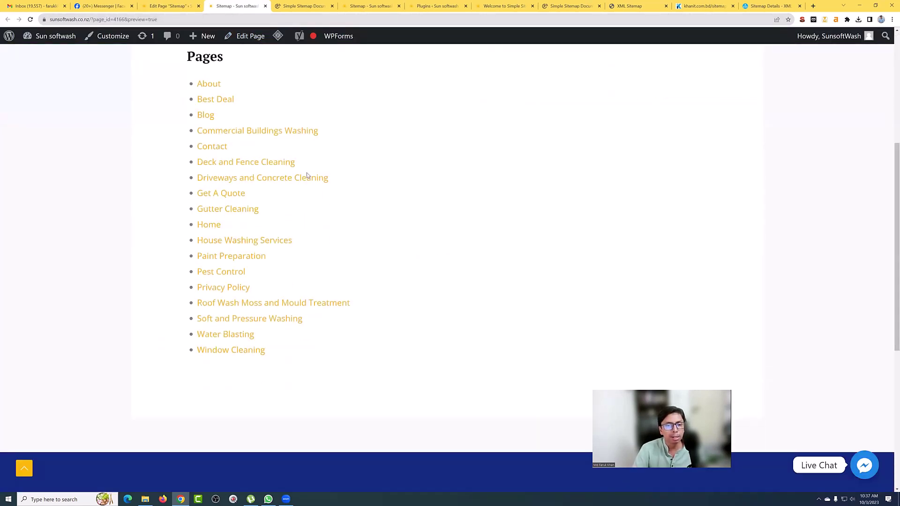
scroll(298, 179, "up", 4)
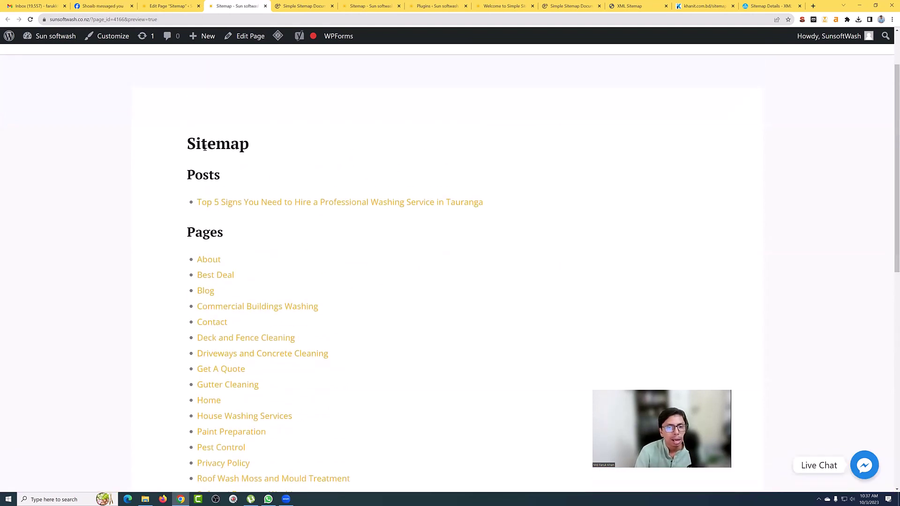
left_click_drag(188, 144, 258, 148)
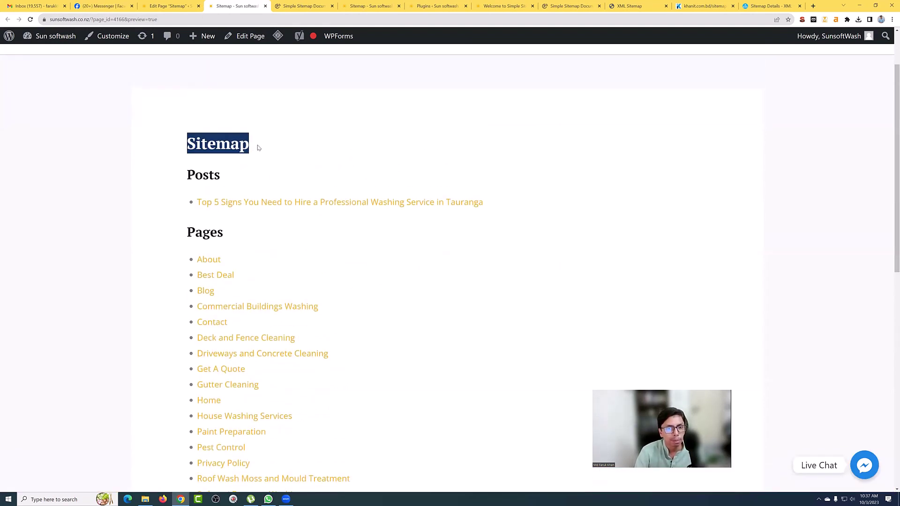
left_click(348, 122)
scroll(194, 136, "down", 1)
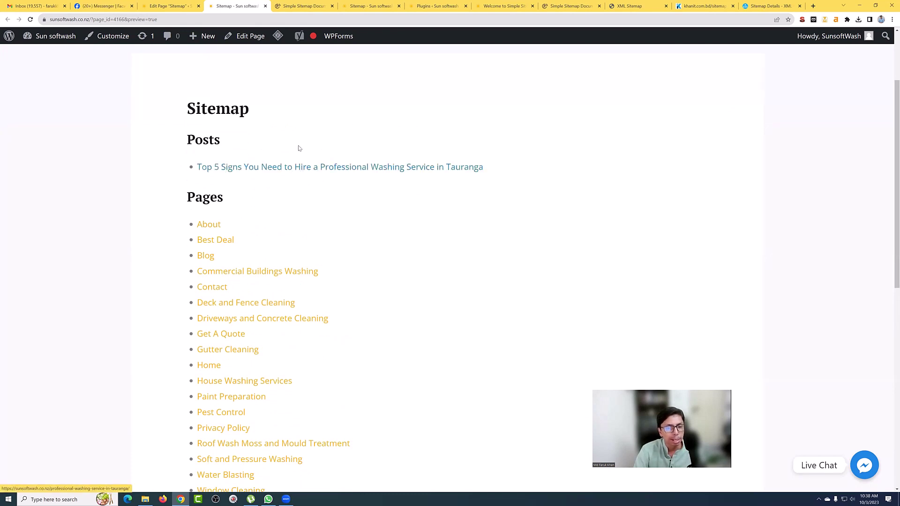
scroll(298, 148, "down", 3)
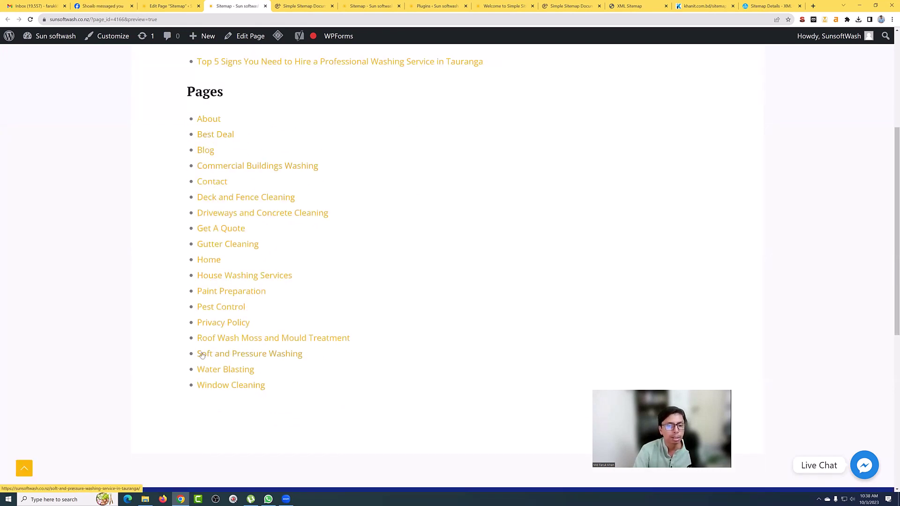
scroll(202, 355, "up", 3)
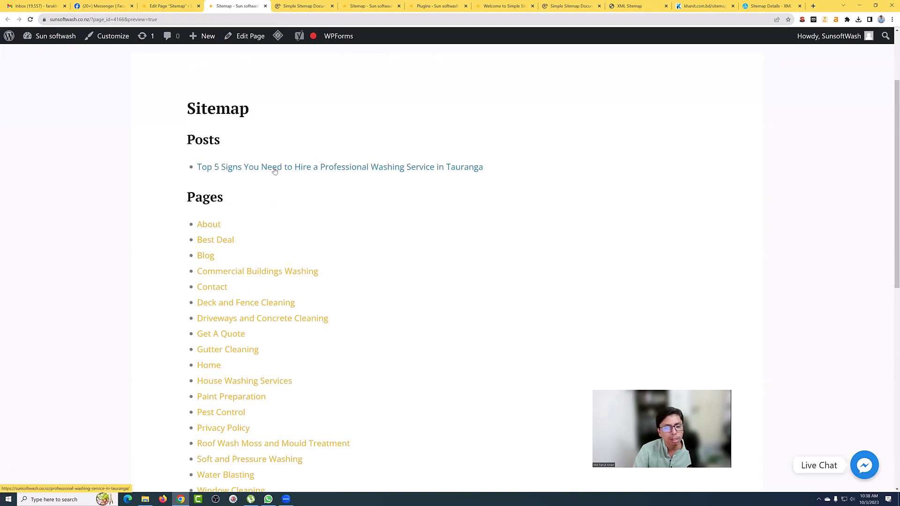
left_click(318, 166)
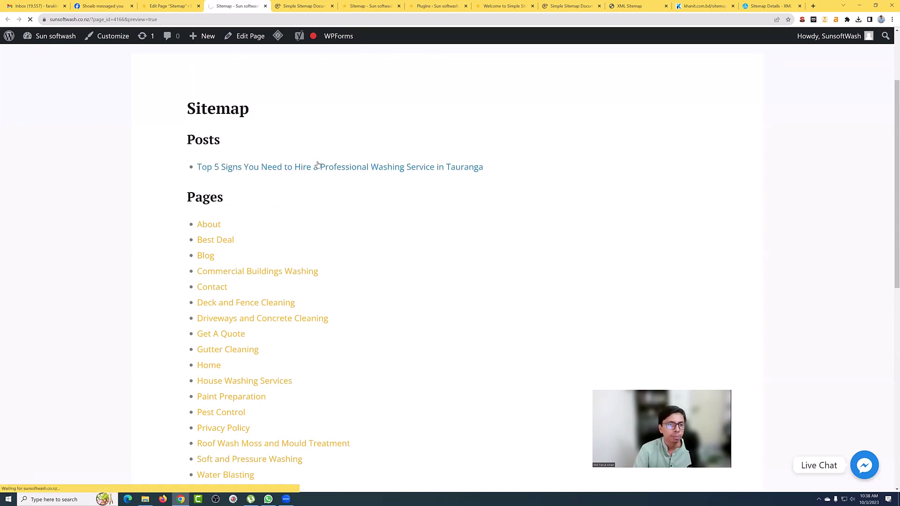